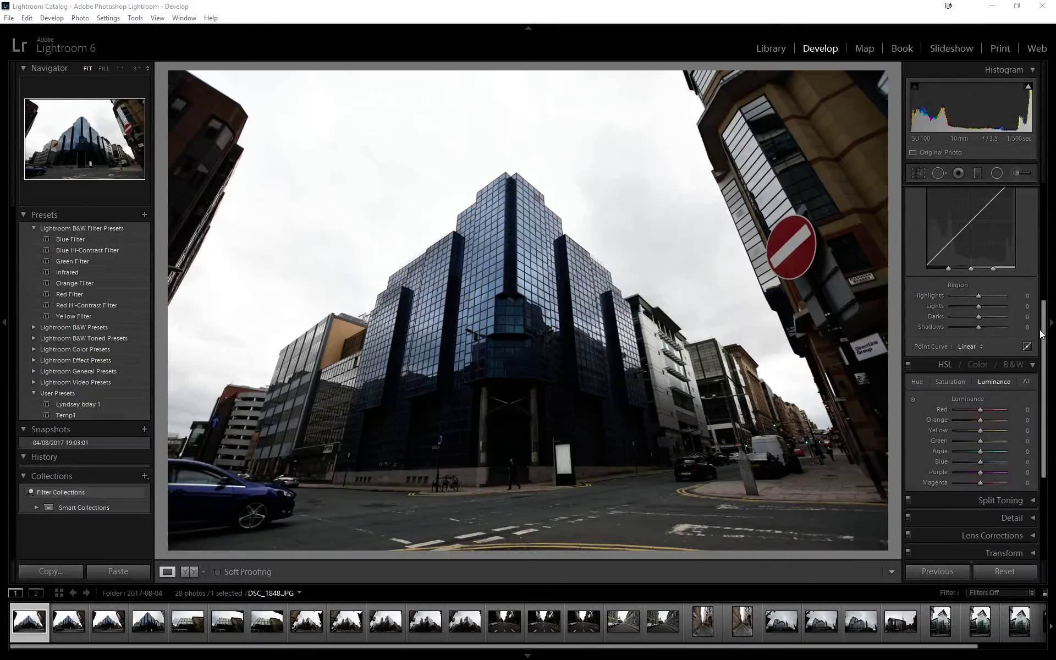
Step: Set Basic tone to Highlights -100, Shadows +100, Whites +43 and Blacks -10
drag(1042, 323, 1042, 206)
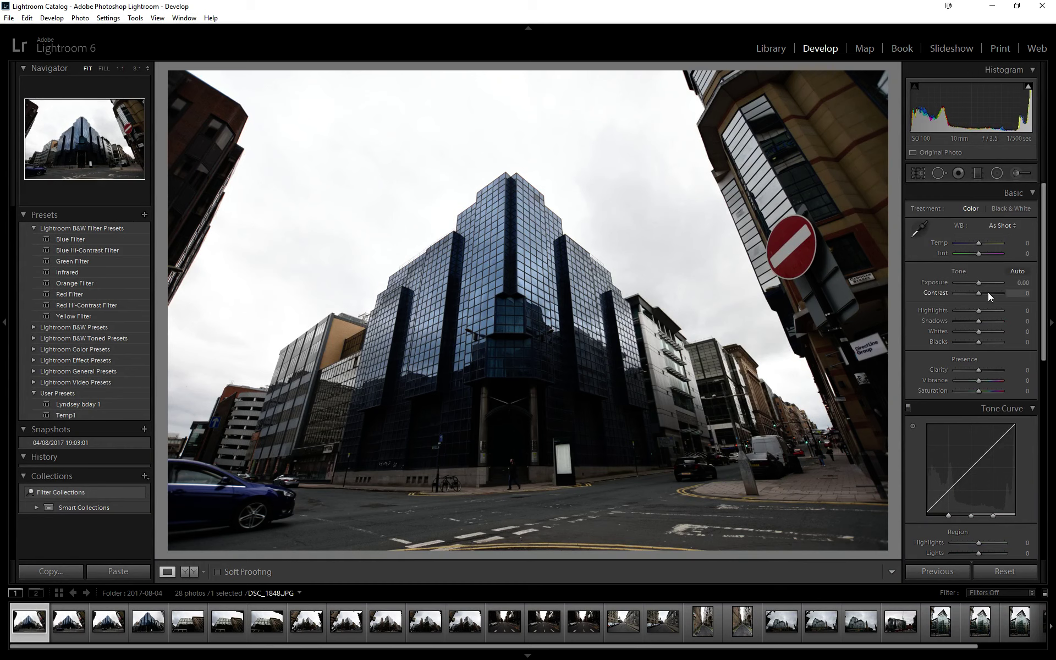
drag(978, 311, 946, 310)
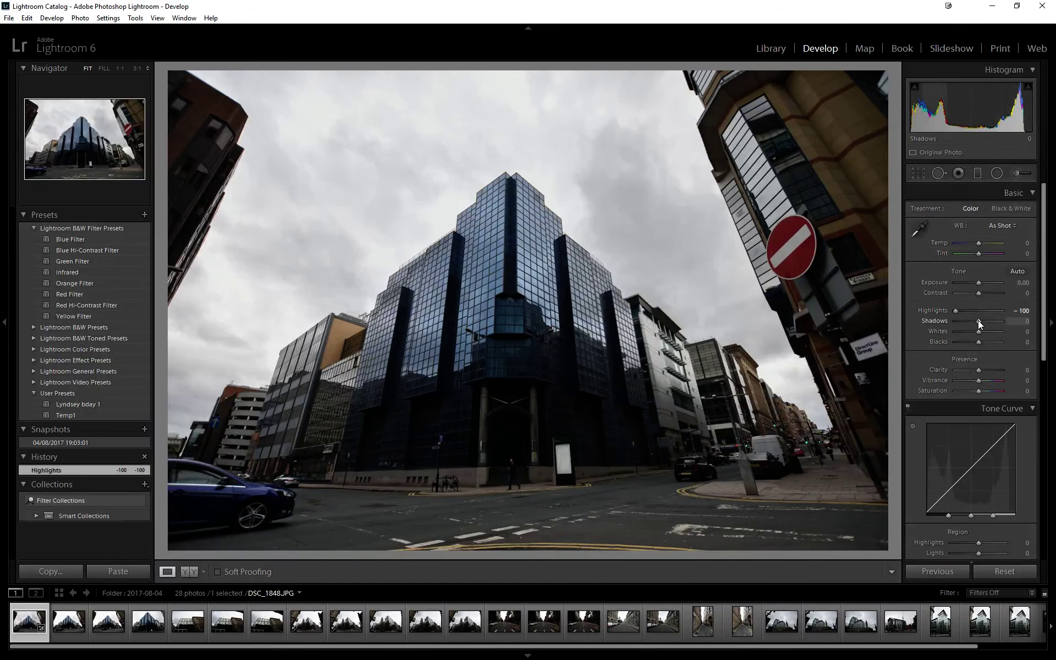
drag(978, 320, 1002, 323)
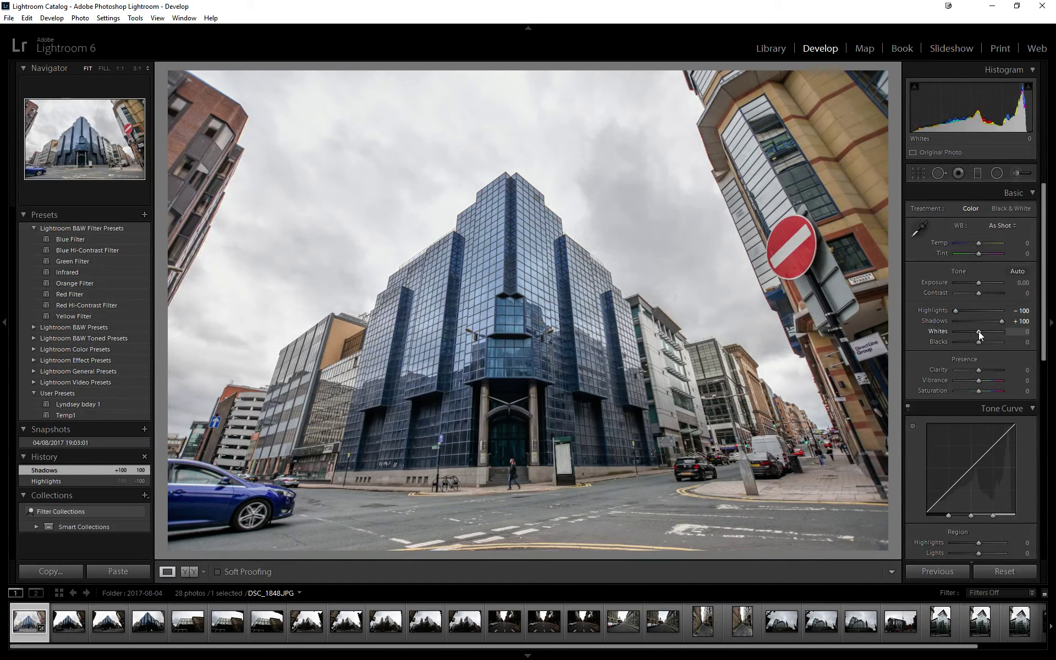
drag(978, 331, 989, 331)
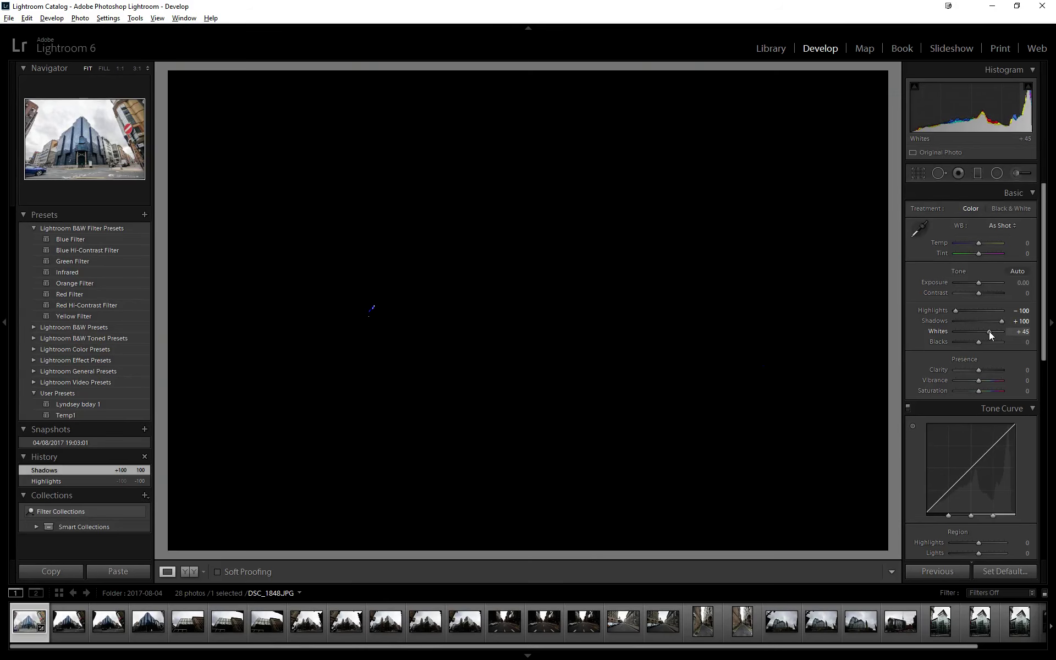
drag(989, 331, 975, 343)
alt+click(978, 342)
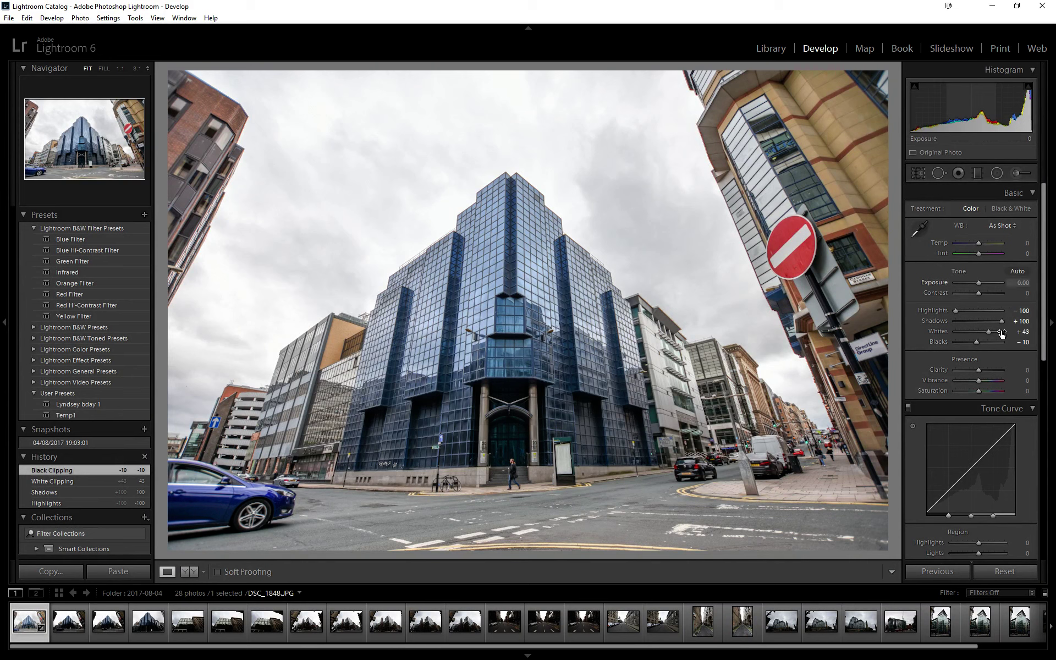
Step: Apply Auto tone, then reset Highlights -100, Shadows +100, Whites +45 and Blacks -10
click(1016, 272)
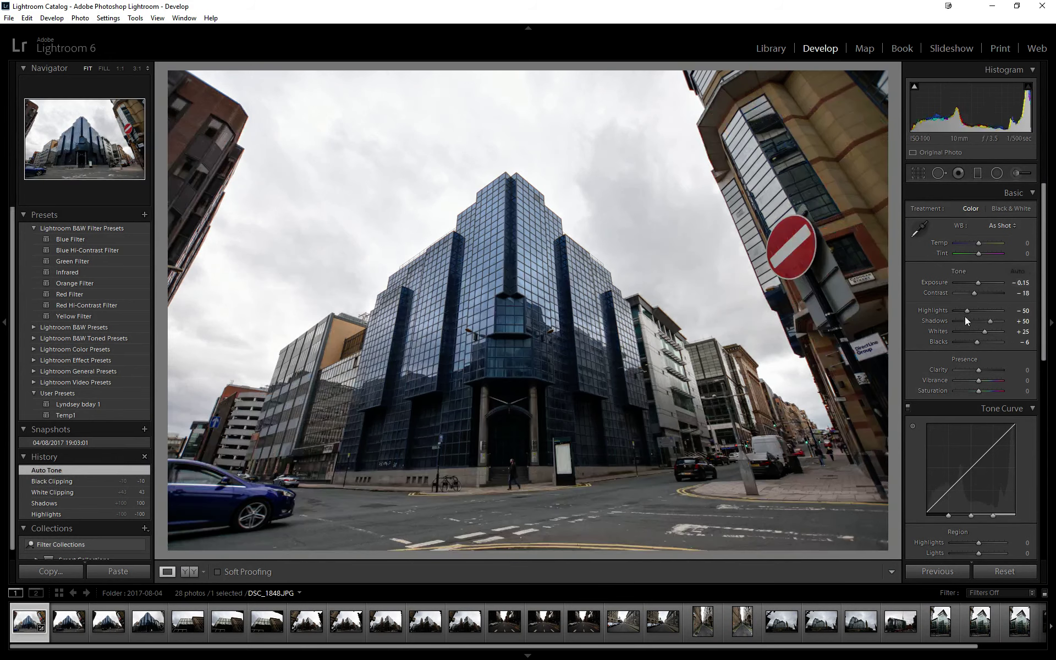
mouse_move(967, 311)
mouse_down()
mouse_move(956, 311)
mouse_move(1002, 322)
mouse_move(989, 332)
mouse_up()
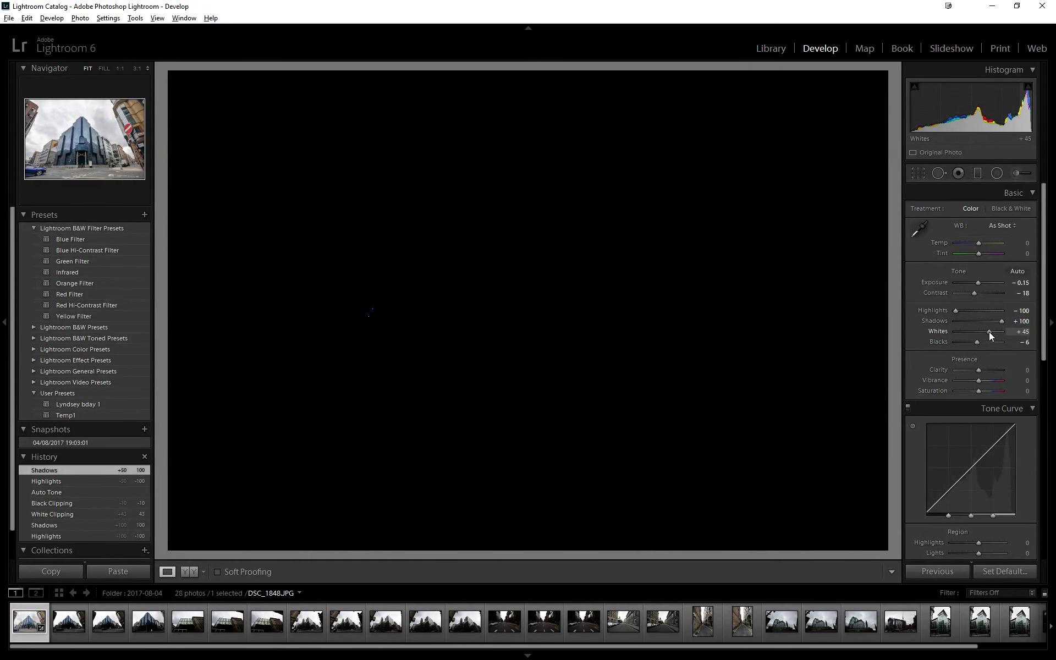
drag(989, 332, 976, 342)
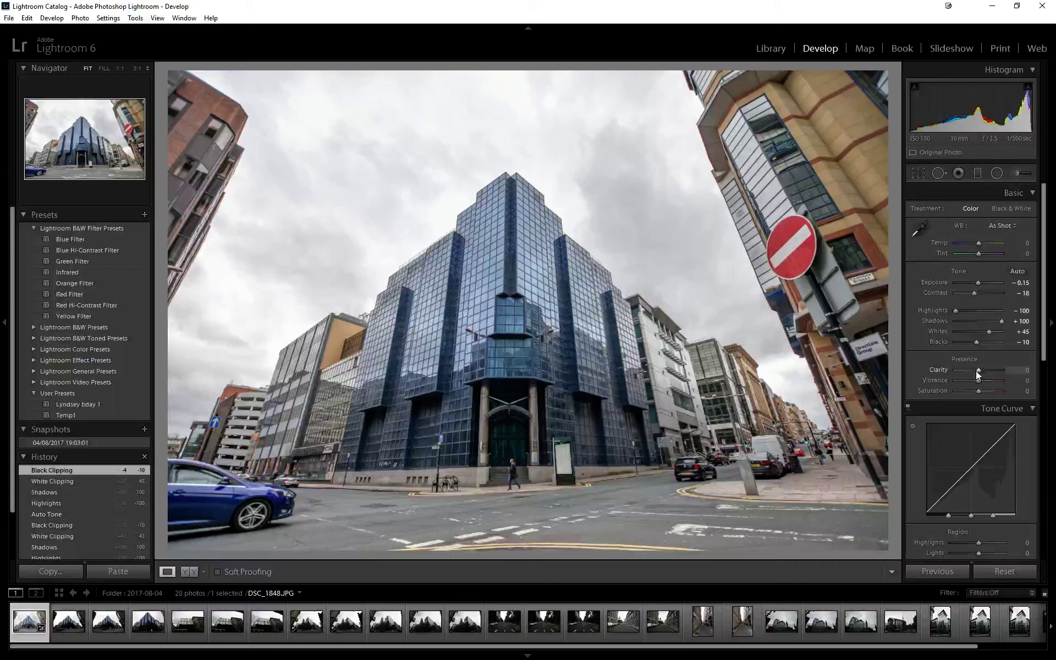
Step: Set Presence to Clarity +21, Vibrance +45 and Saturation +21
drag(980, 372, 985, 369)
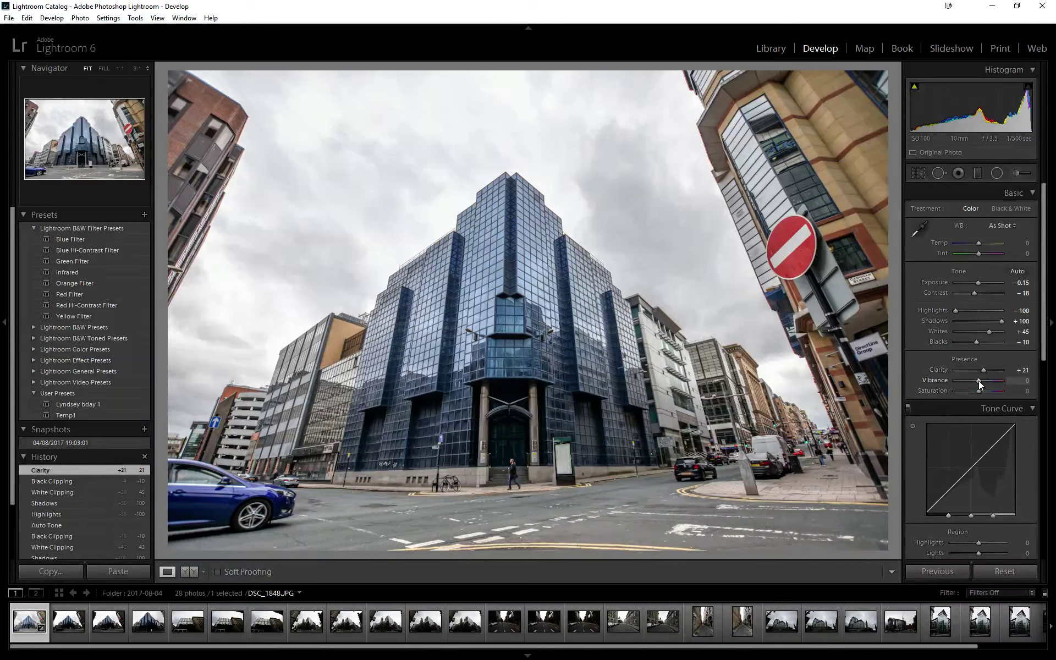
drag(980, 381, 986, 381)
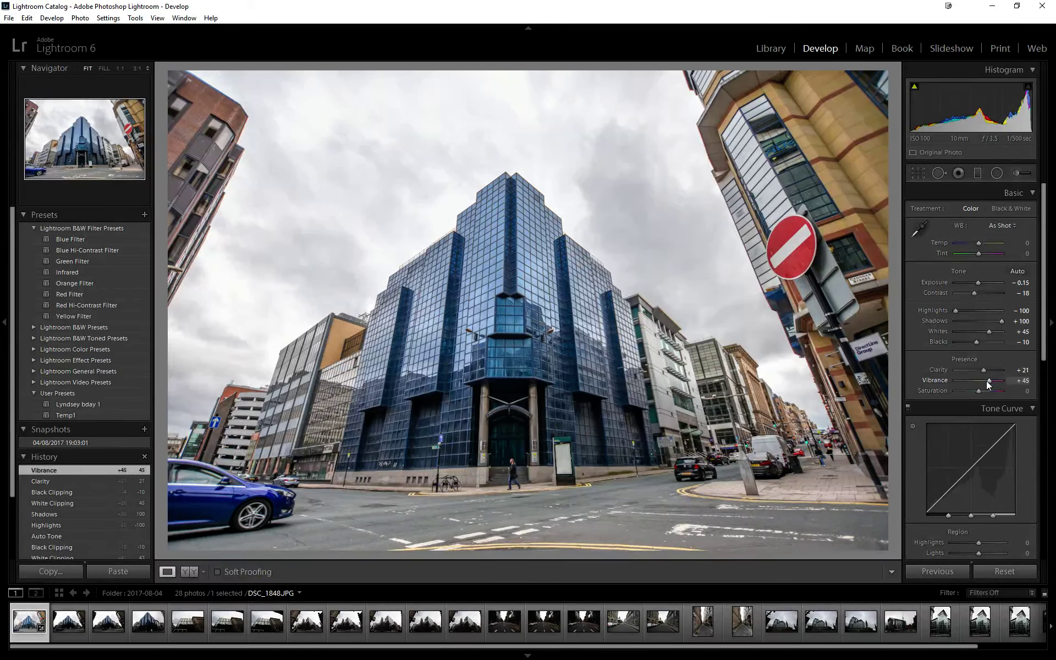
drag(978, 392, 984, 391)
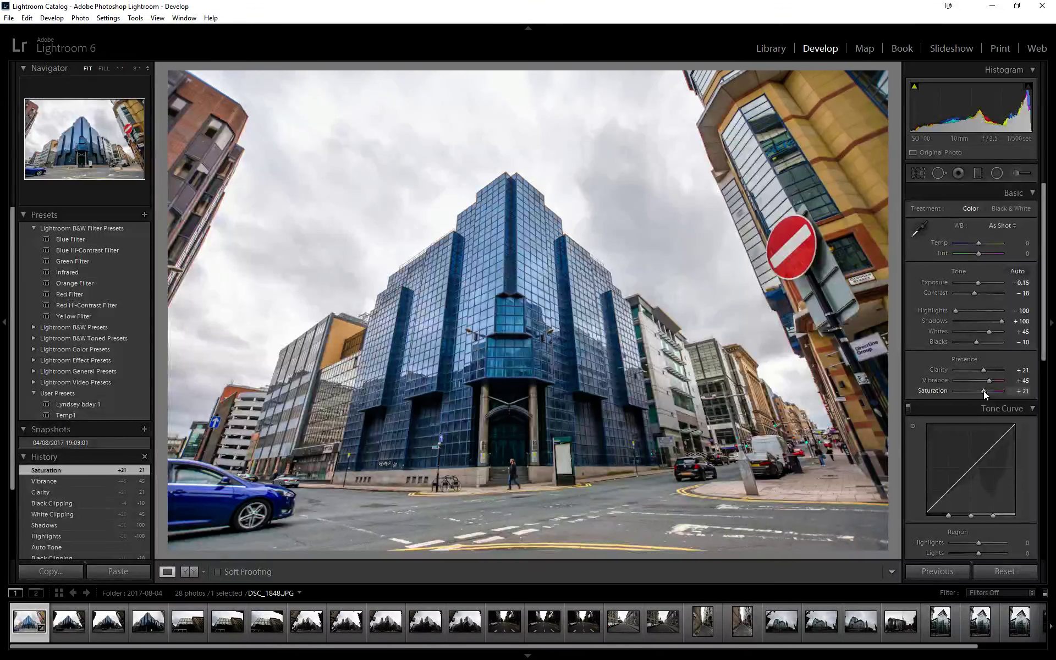
drag(1044, 341, 1042, 431)
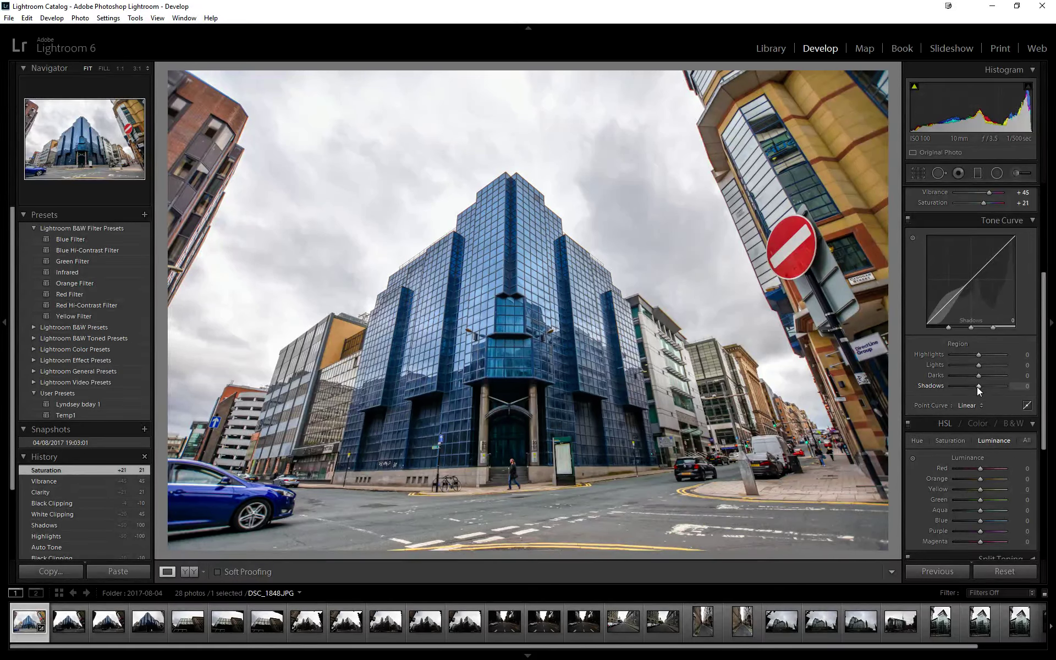
Step: Set the Tone Curve Shadows region to -20 and briefly hide the right panel
mouse_move(977, 387)
mouse_down()
mouse_move(962, 390)
mouse_move(971, 390)
mouse_up()
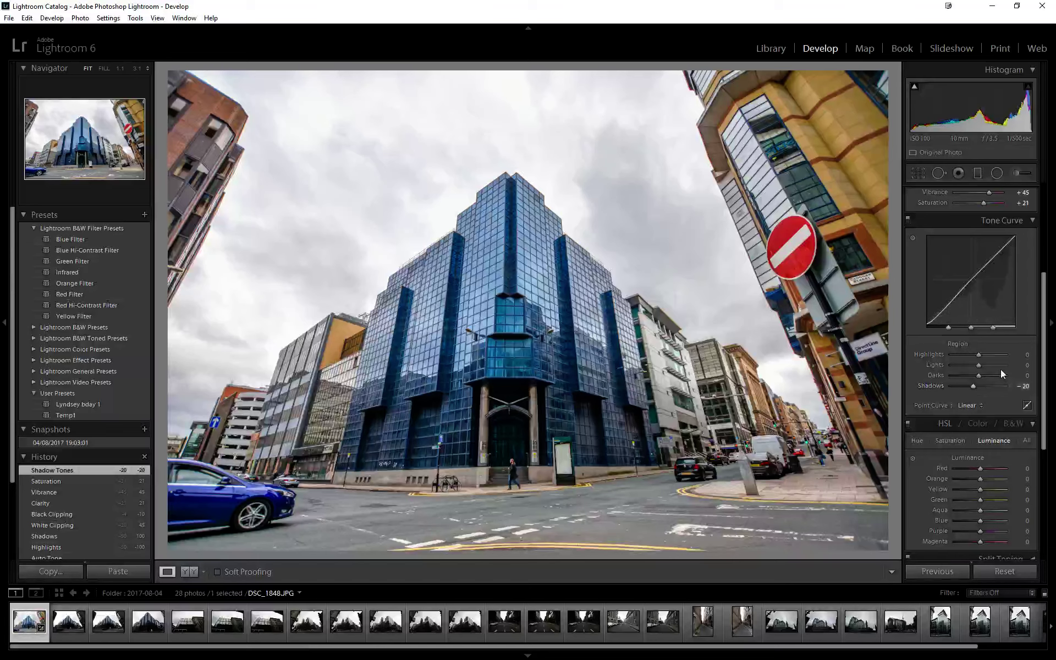
click(1049, 451)
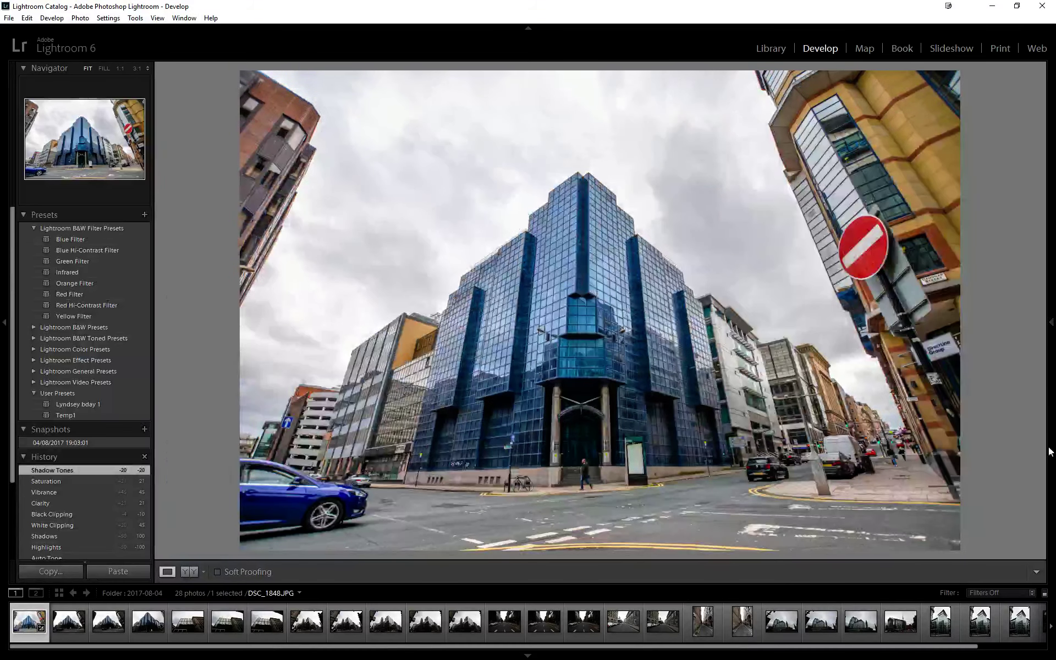
click(1052, 325)
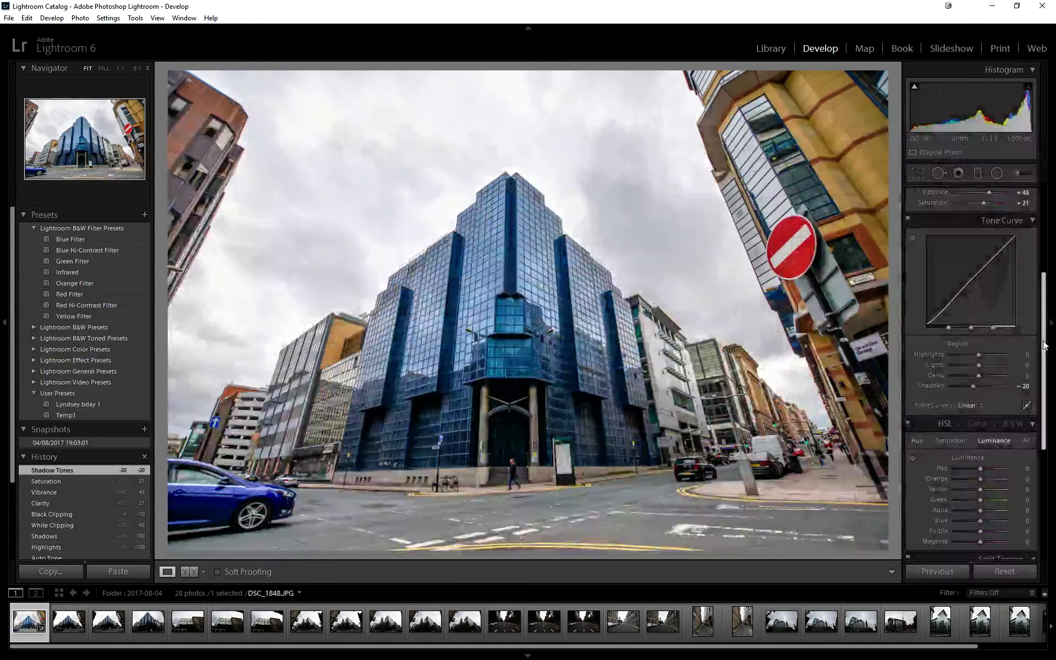
Step: Set HSL luminance to Orange -38 and Red +18
scroll(1046, 366, down, 3)
scroll(1046, 380, down, 1)
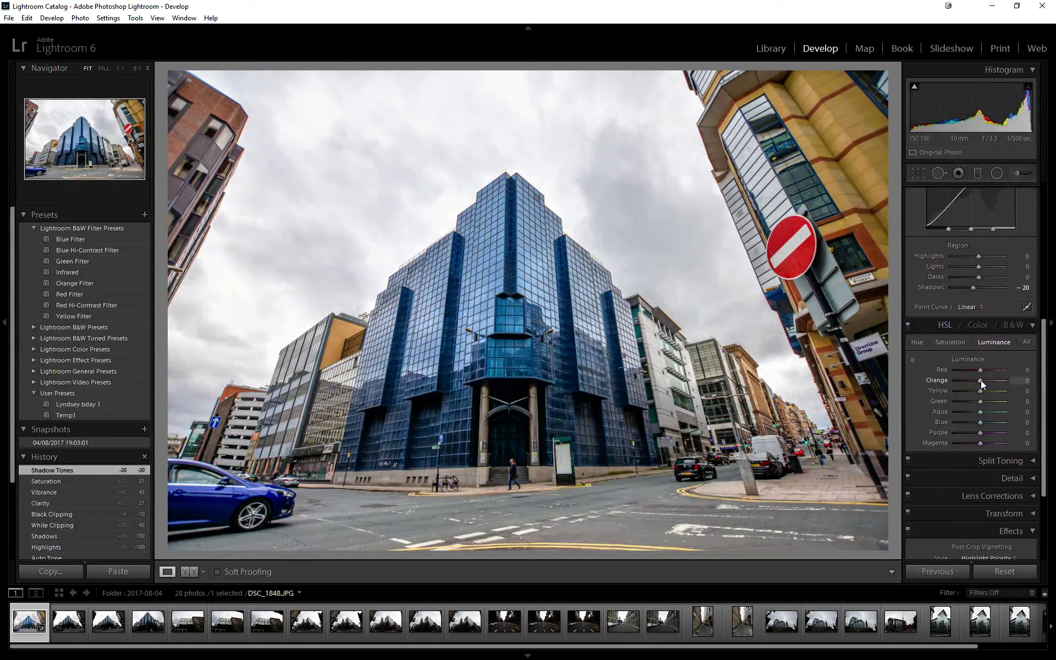
mouse_move(981, 380)
mouse_down()
mouse_move(961, 380)
mouse_move(973, 380)
mouse_up()
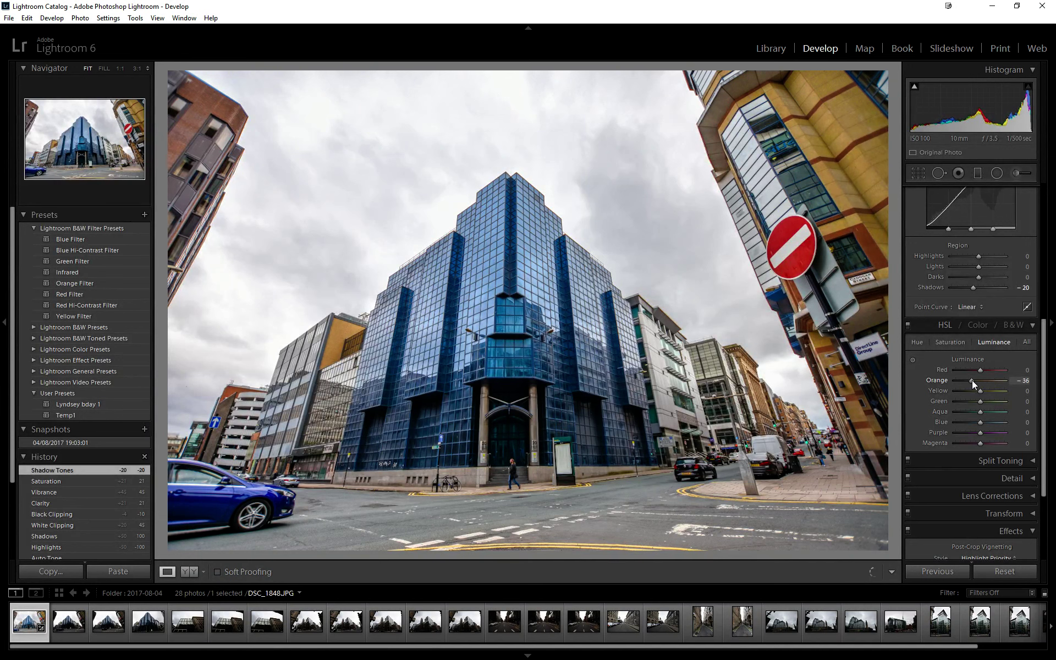
drag(972, 381, 971, 380)
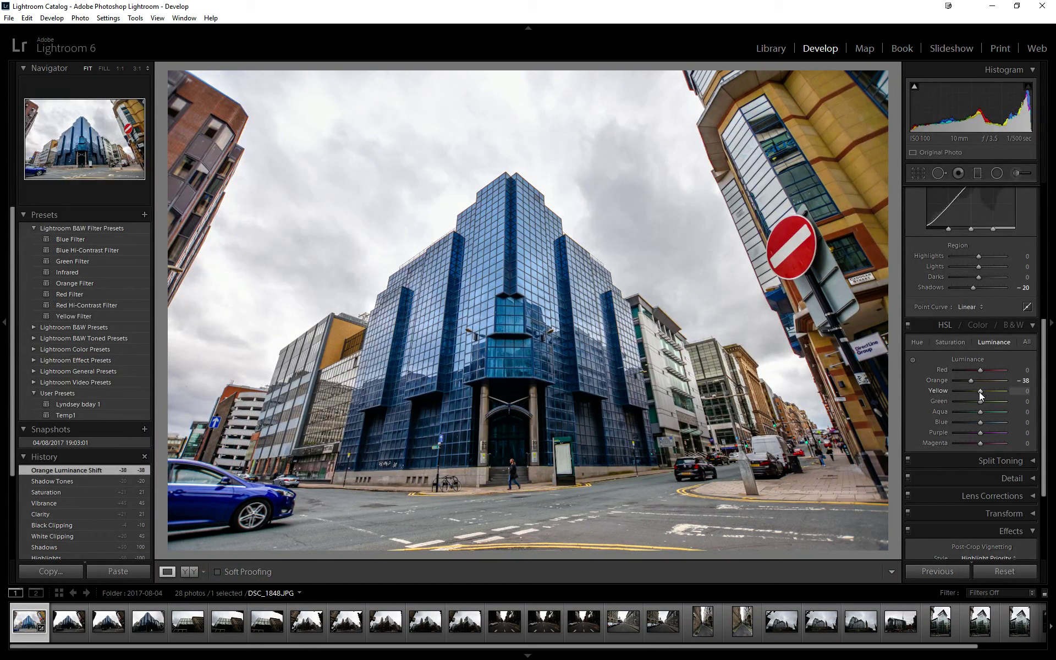
mouse_move(980, 370)
mouse_down()
mouse_move(960, 370)
mouse_move(987, 368)
mouse_up()
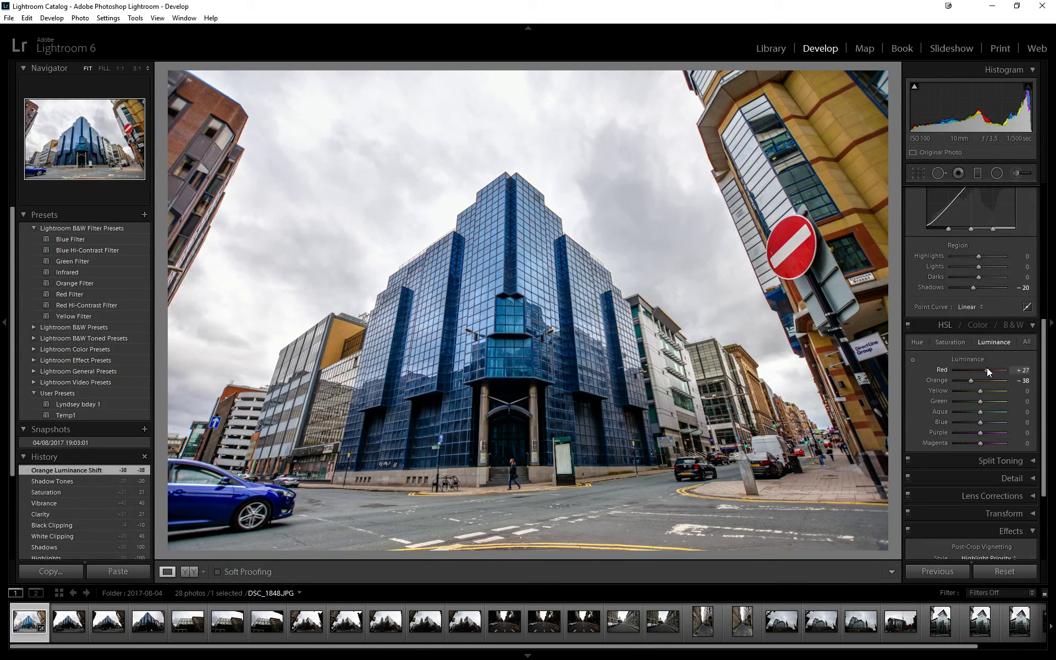
drag(986, 370, 985, 365)
drag(985, 369, 985, 369)
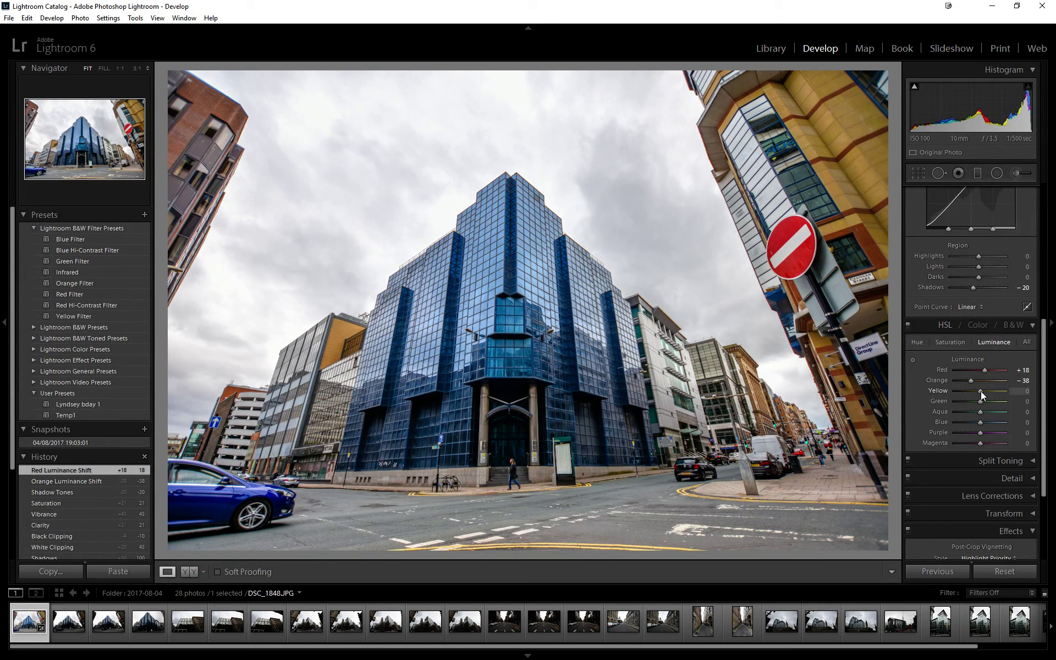
Step: Raise Yellow luminance to +36, then show only orange's controls in the Color view
mouse_move(981, 391)
mouse_down()
mouse_move(991, 392)
mouse_move(969, 393)
mouse_up()
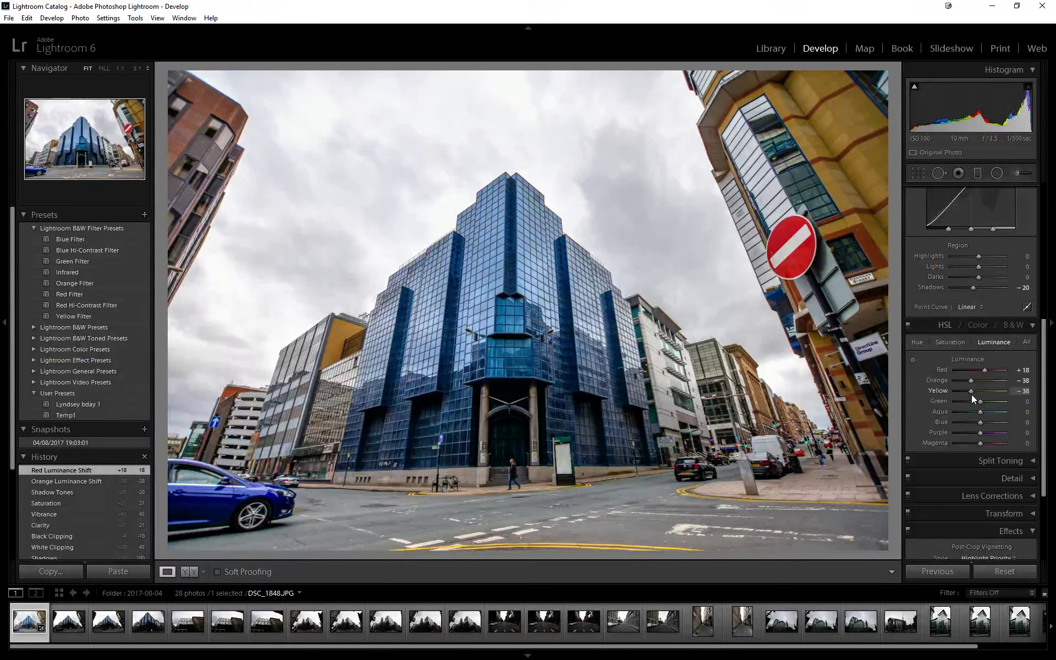
drag(972, 394, 987, 397)
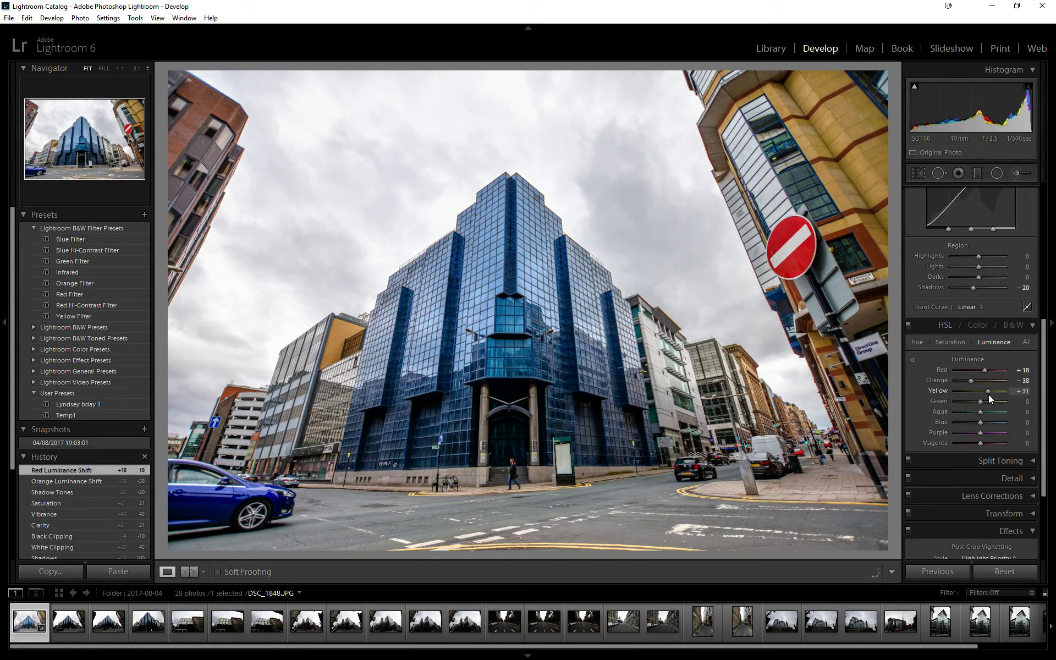
drag(992, 394, 988, 394)
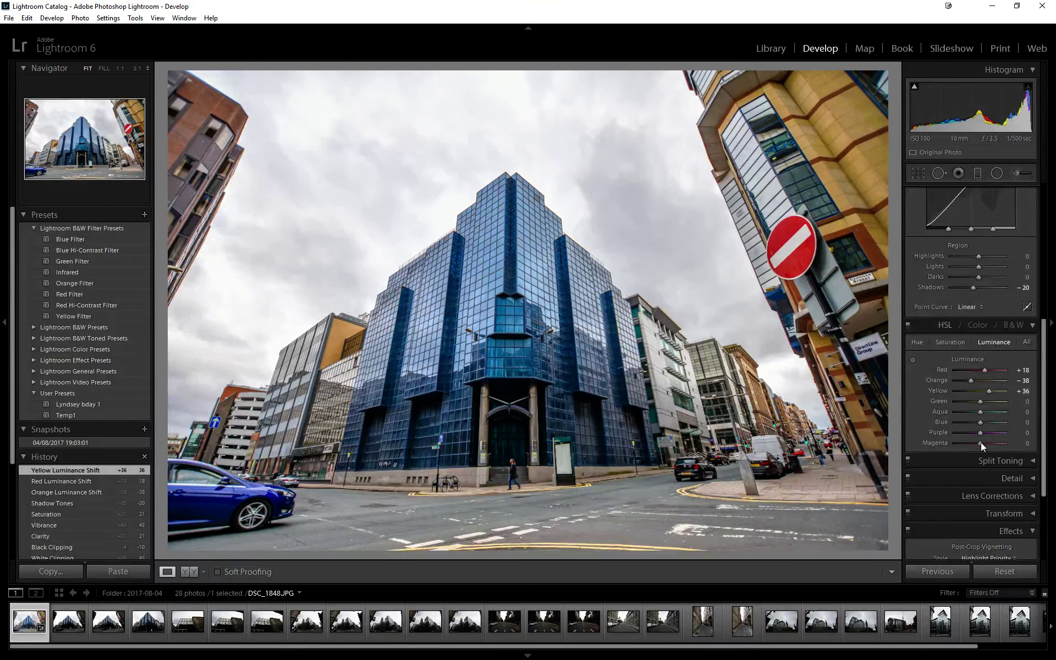
click(978, 326)
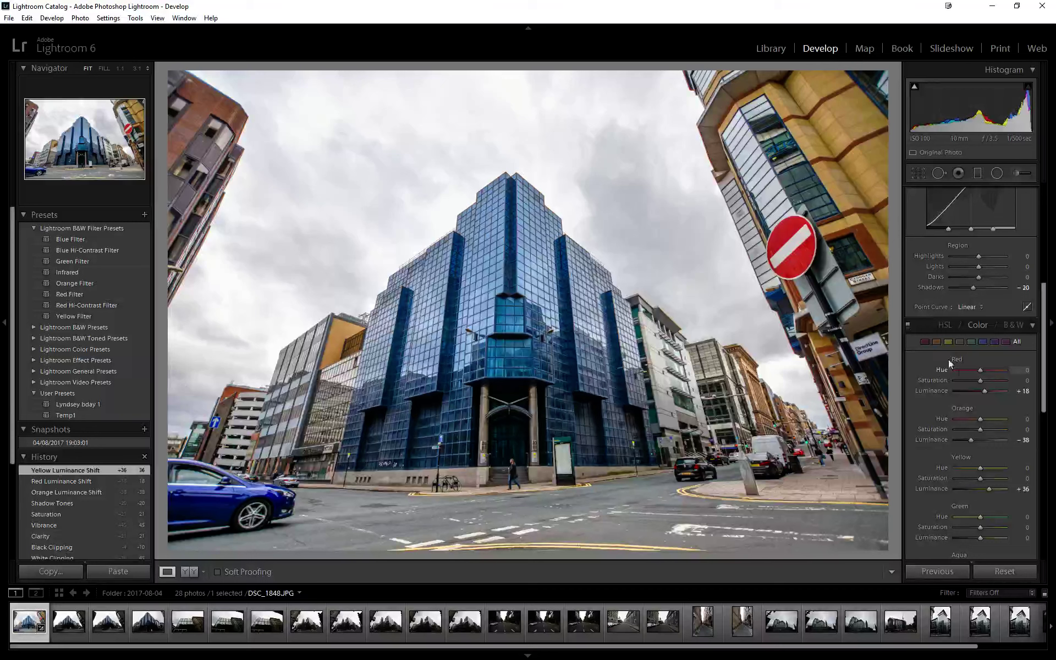
click(935, 342)
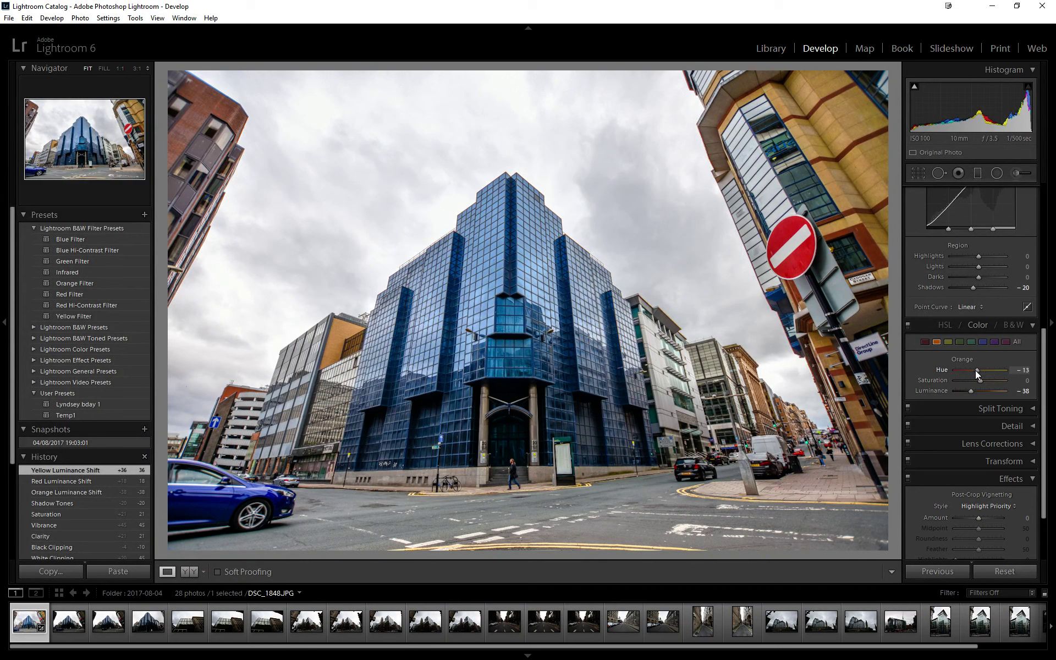
Step: Shift the Orange hue to -38, then select the Yellow swatch
drag(971, 371, 965, 371)
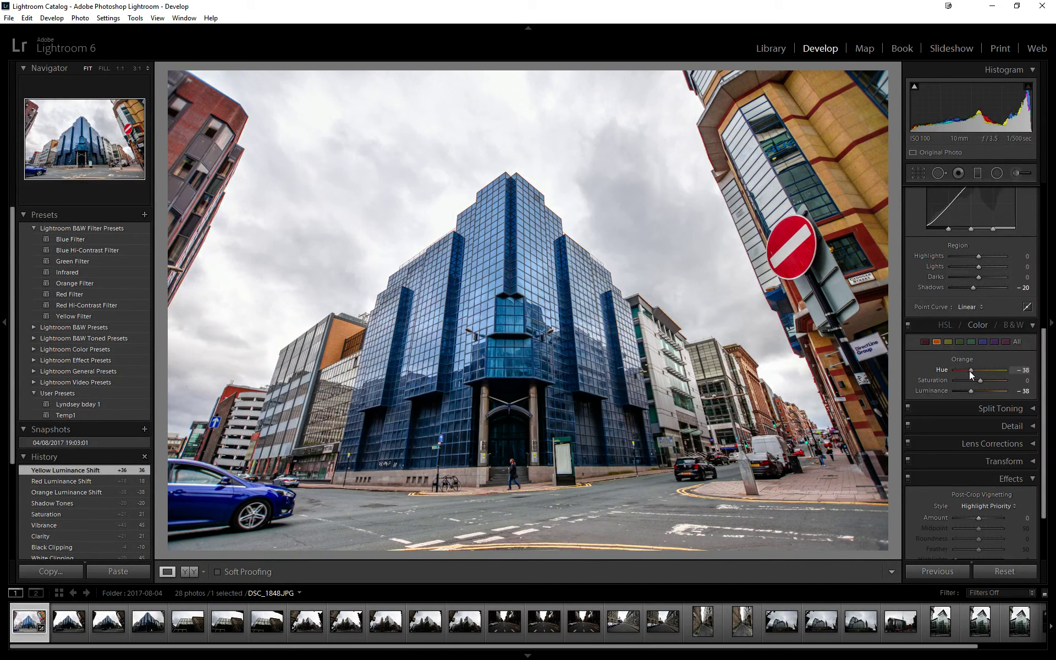
drag(969, 371, 969, 371)
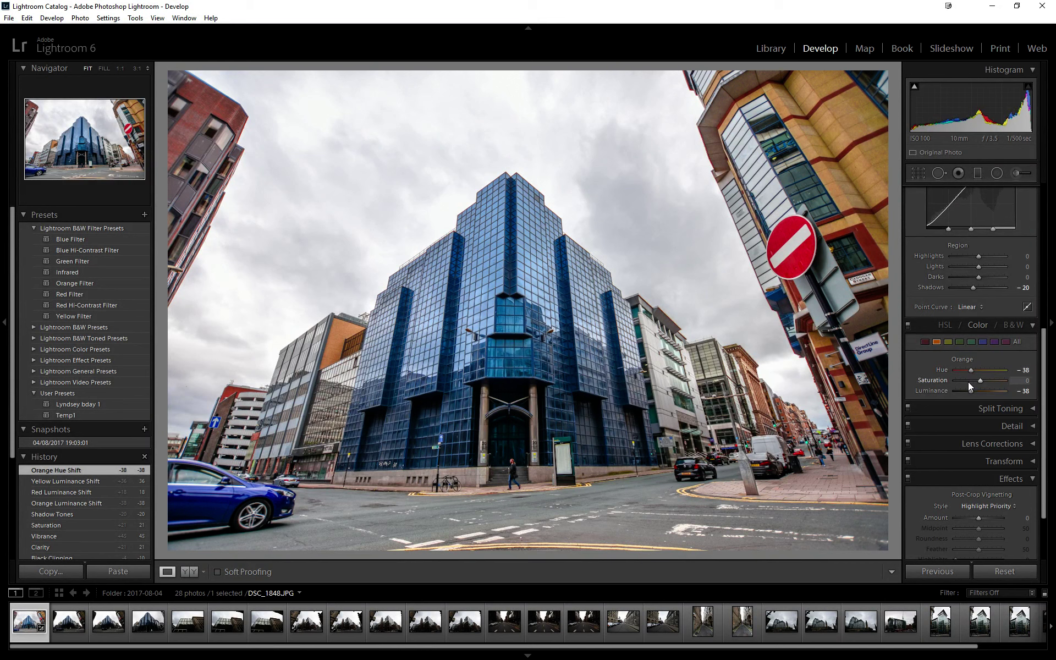
click(950, 341)
Step: Add a Post-Crop Vignette with Amount -29 and Midpoint 25
scroll(1045, 418, down, 3)
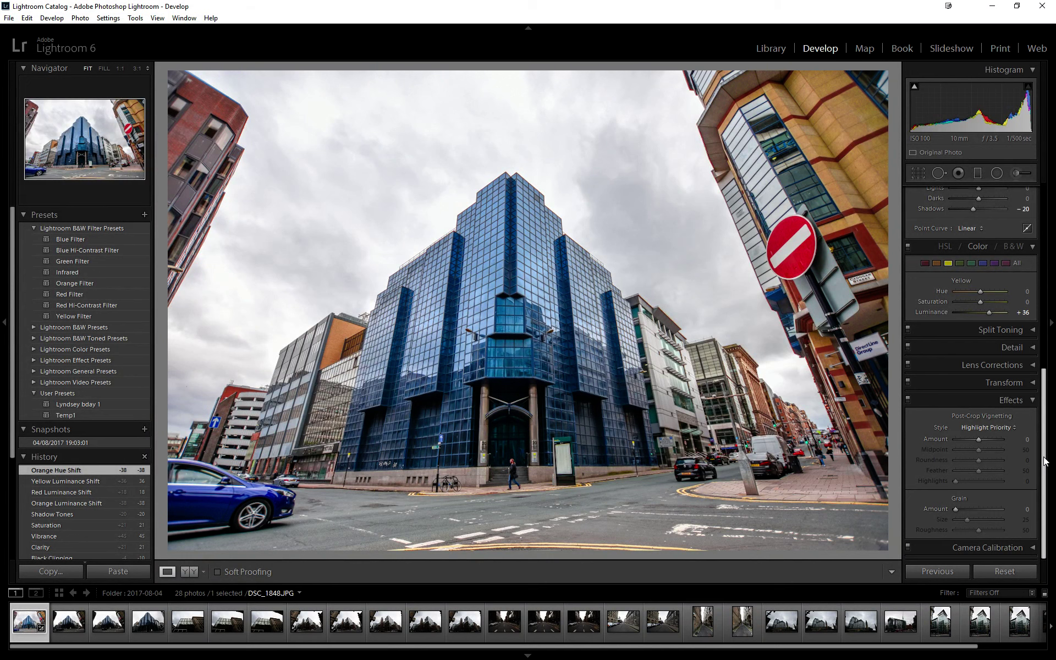
click(979, 441)
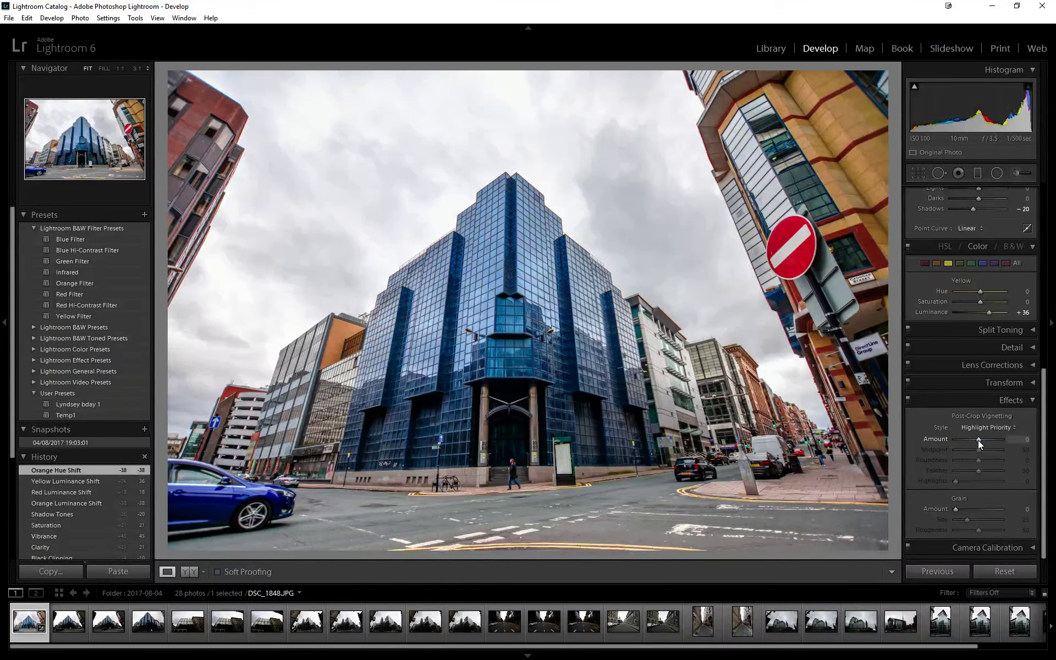
drag(978, 440, 962, 439)
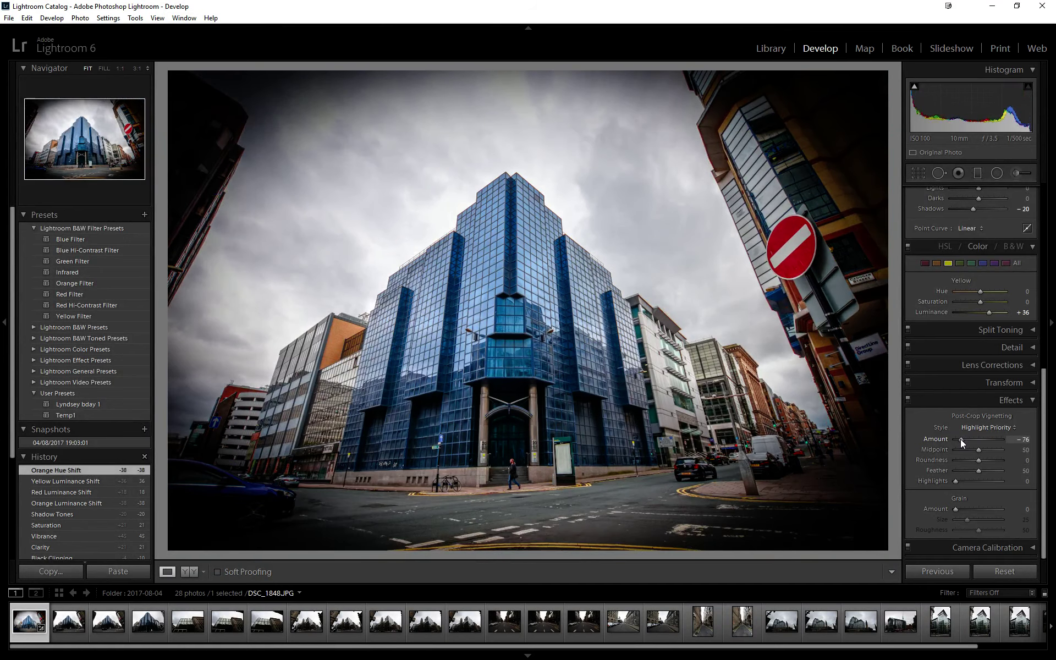
drag(962, 439, 976, 437)
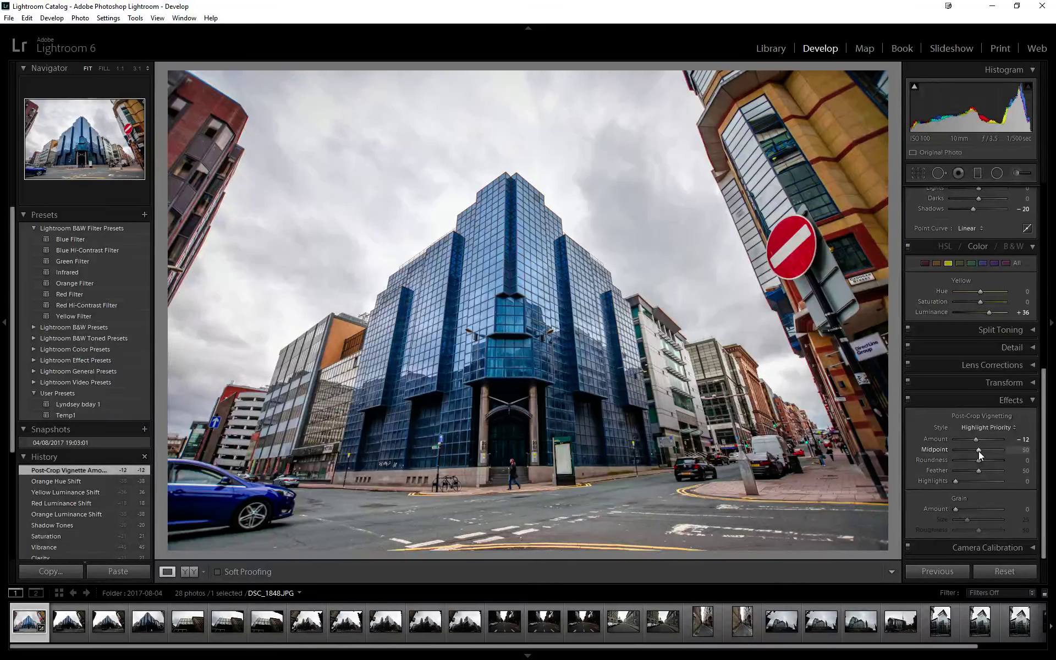
drag(978, 451, 967, 450)
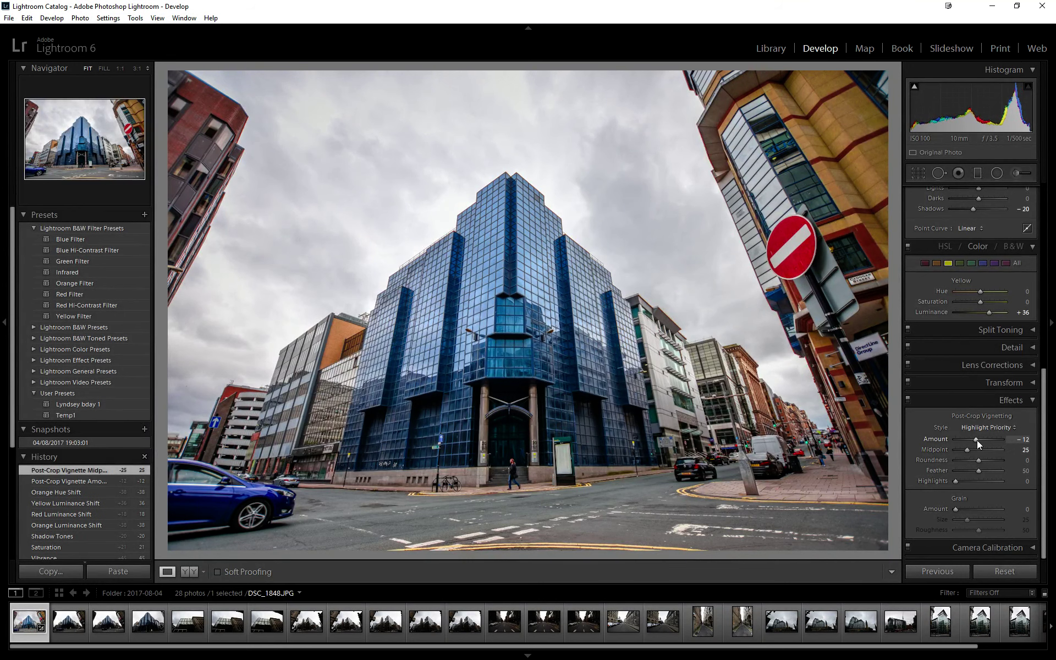
drag(977, 440, 973, 440)
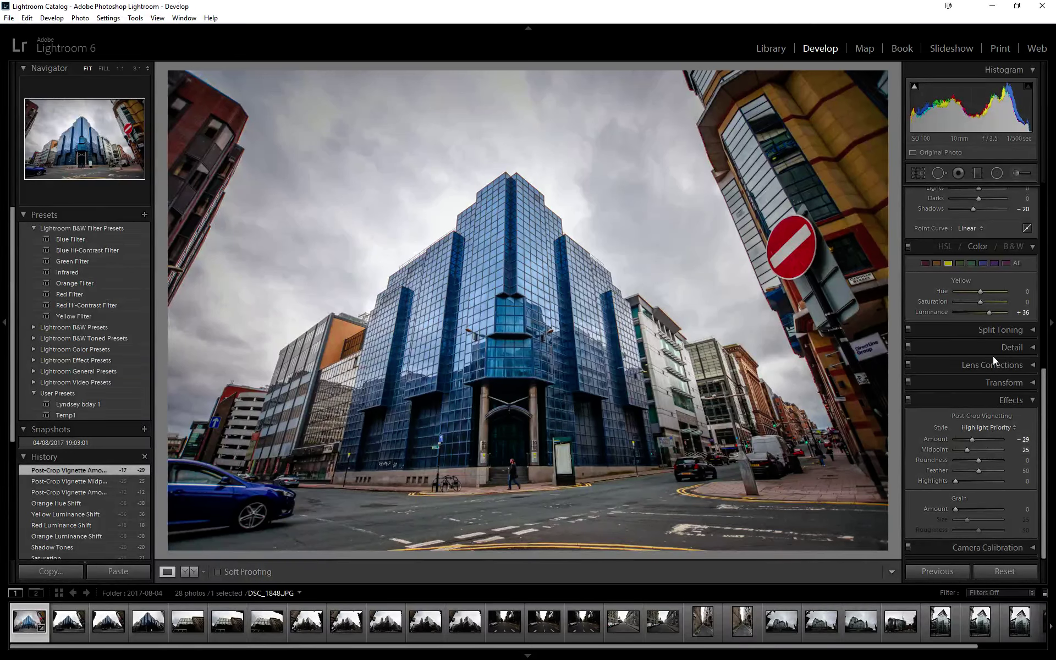
Step: Set HSL luminance to Blue +20, Aqua +20 and Yellow -16
click(944, 247)
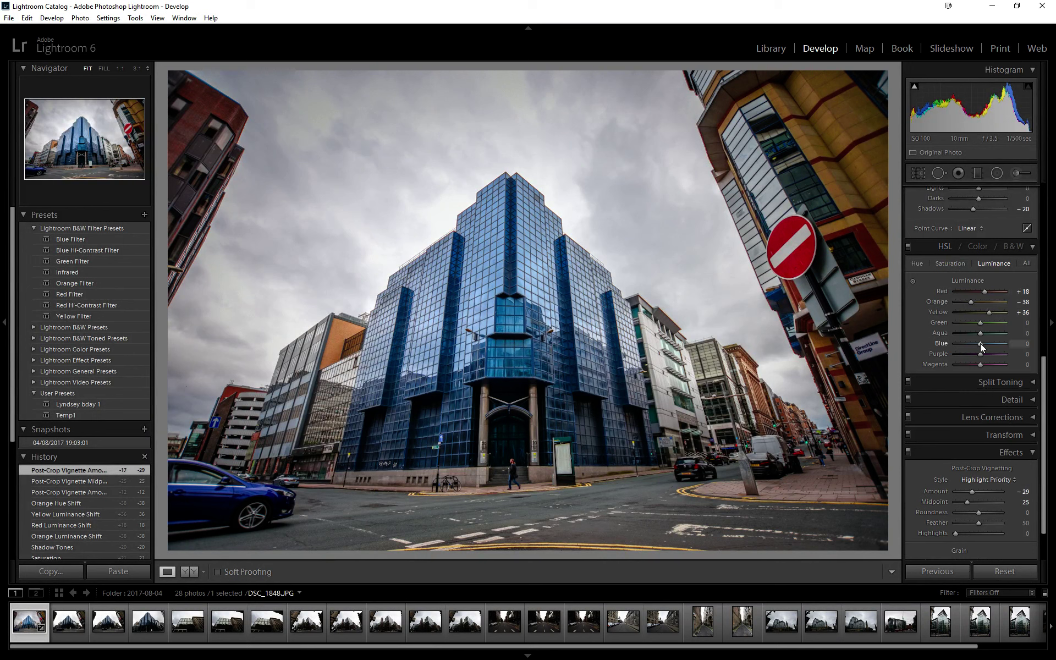
drag(981, 343, 985, 344)
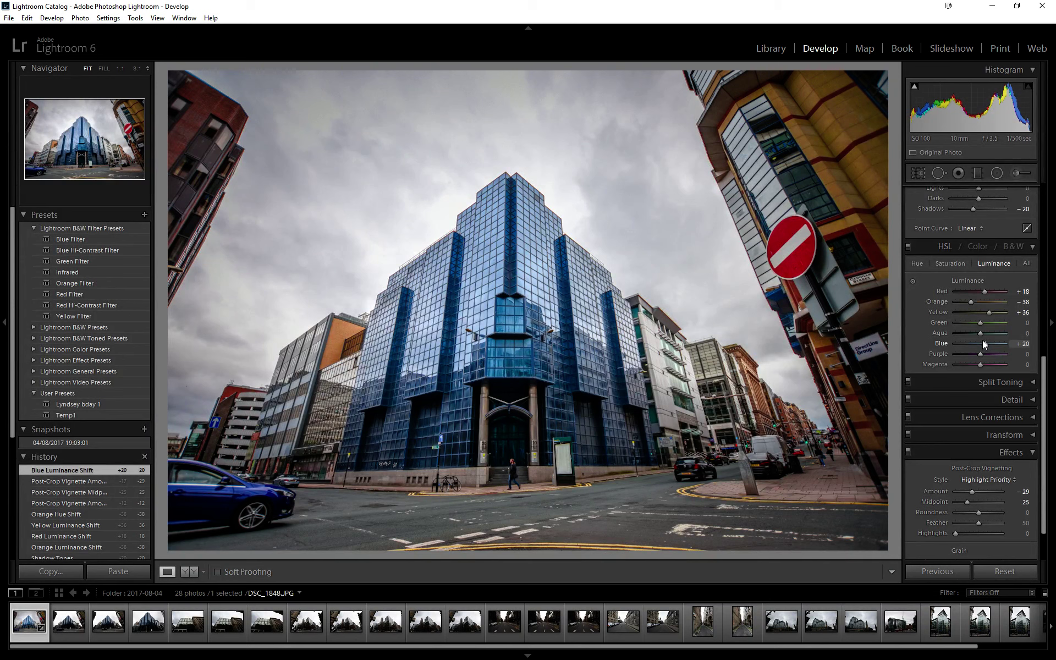
mouse_move(981, 334)
mouse_down()
mouse_move(969, 340)
mouse_move(988, 339)
mouse_up()
drag(985, 339, 985, 339)
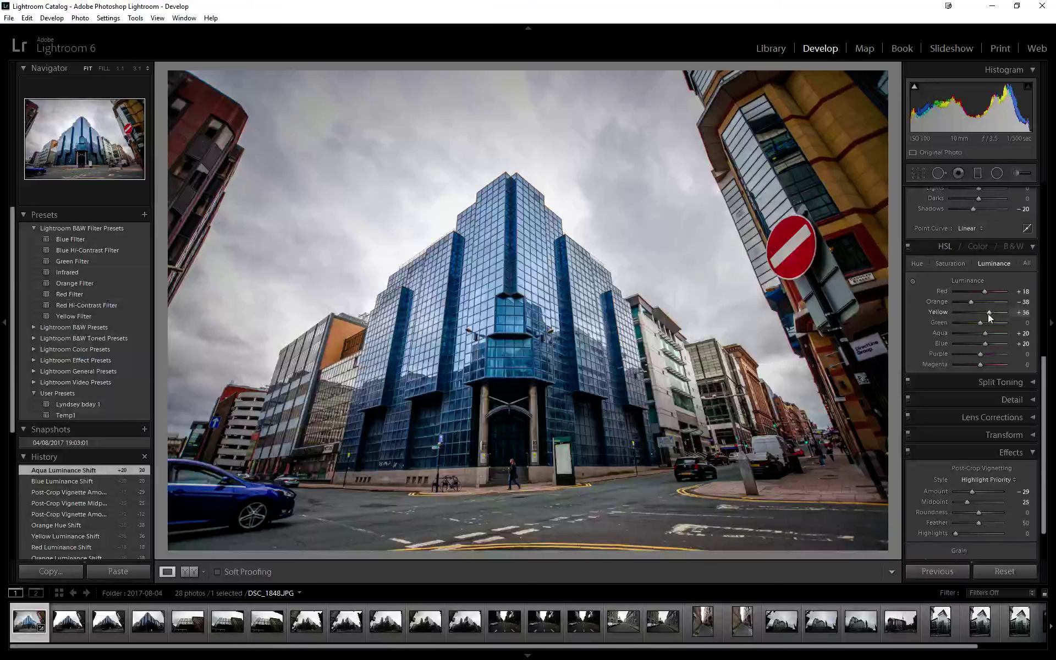
drag(988, 313, 972, 317)
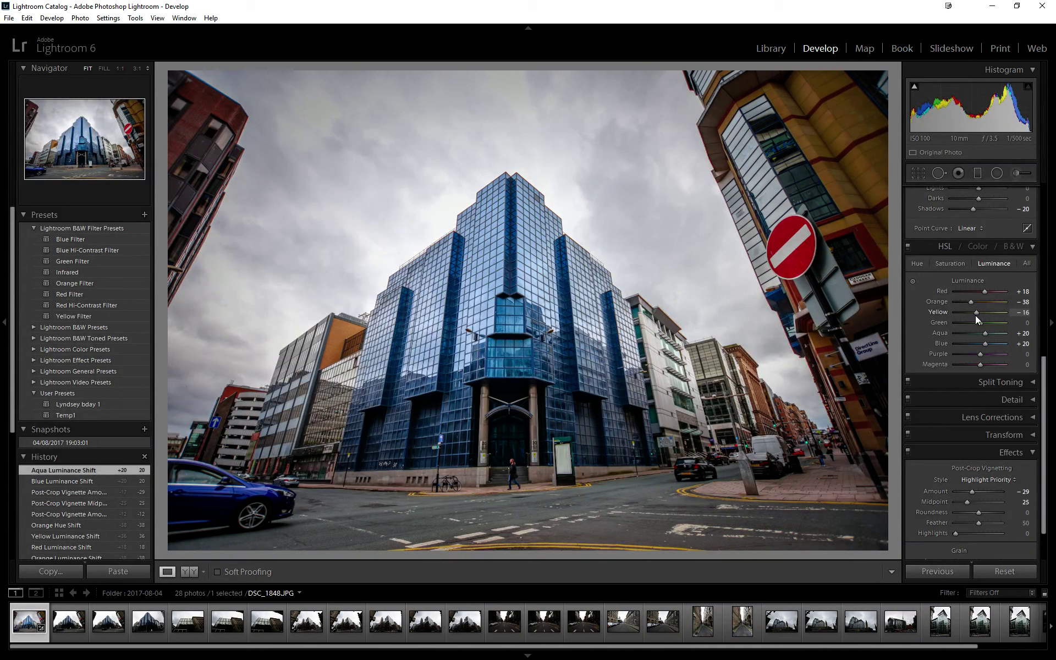
drag(975, 316, 975, 315)
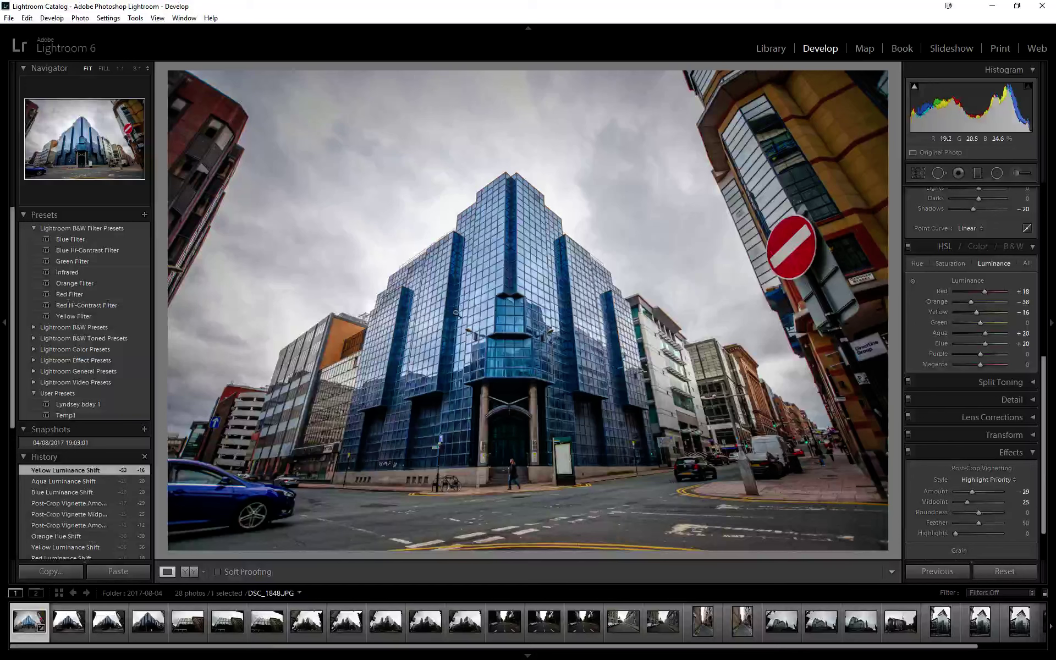
Step: Show Before/After side by side and compare the building at 1:1
click(192, 572)
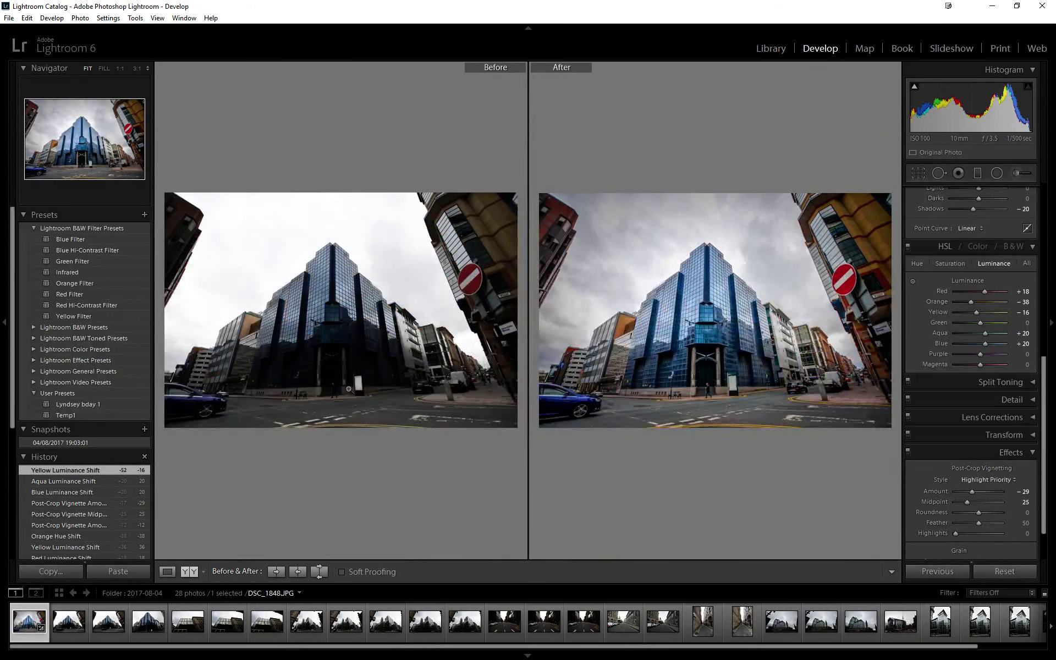
click(332, 318)
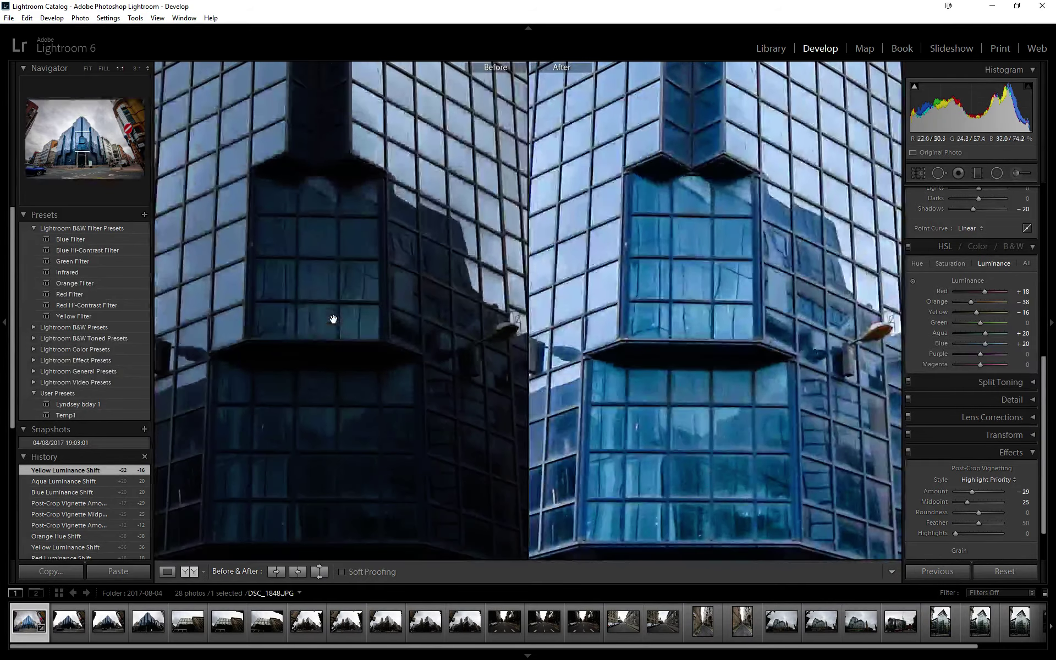
mouse_move(333, 325)
mouse_down()
mouse_move(682, 369)
mouse_move(735, 314)
mouse_move(744, 229)
mouse_up()
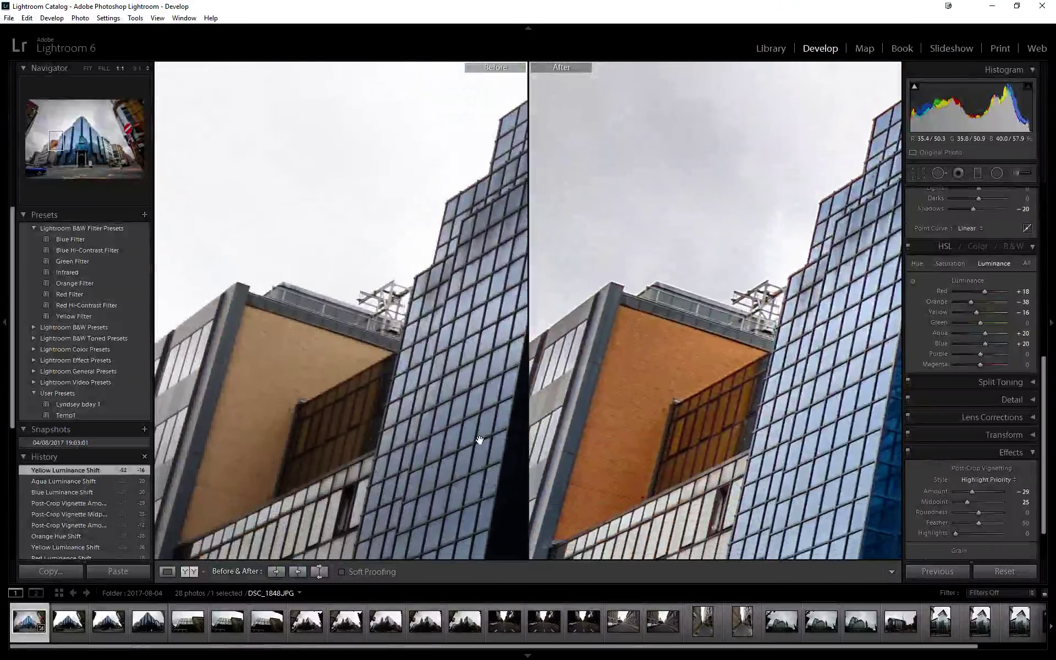
drag(412, 391, 443, 328)
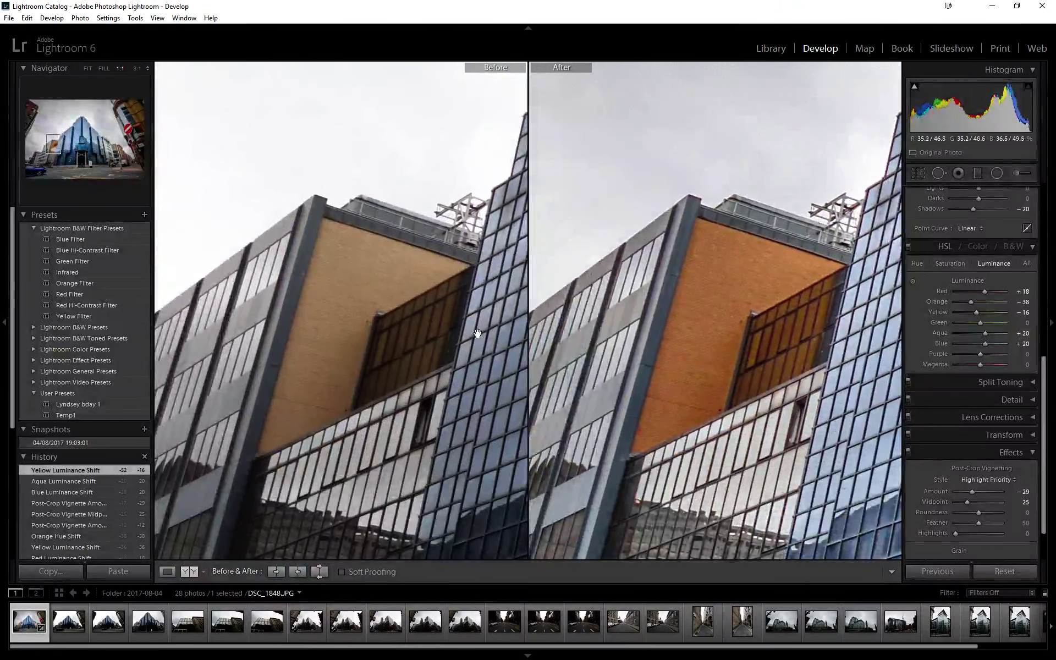
click(443, 328)
Step: Compare the no-entry sign and the blue car at 1:1, then fit the photo
click(468, 275)
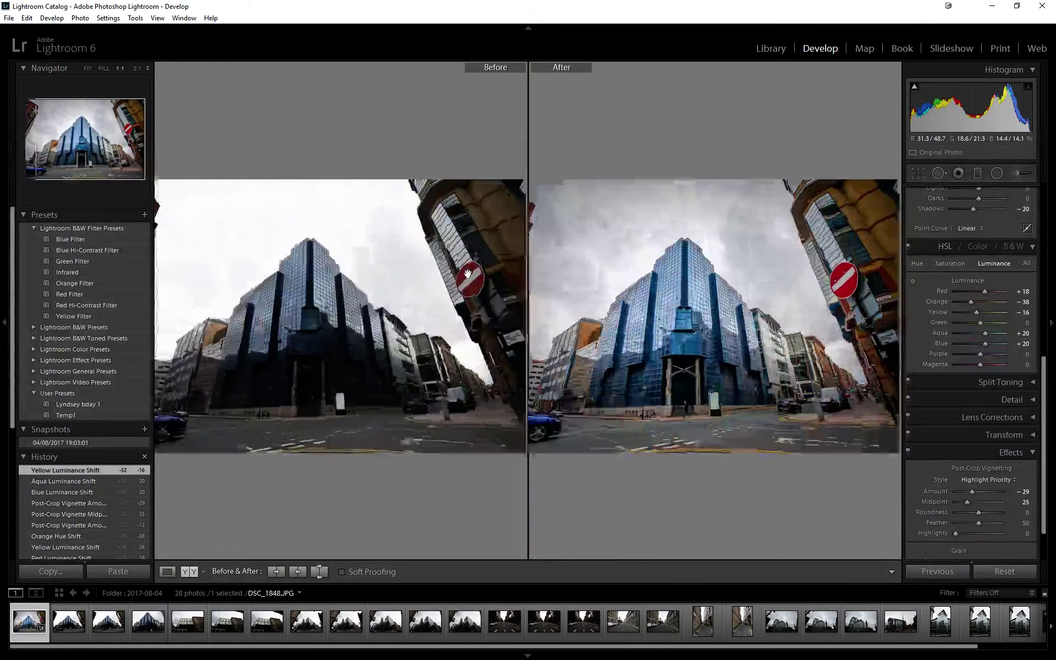
mouse_move(468, 275)
mouse_down()
mouse_move(432, 302)
mouse_move(362, 293)
mouse_up()
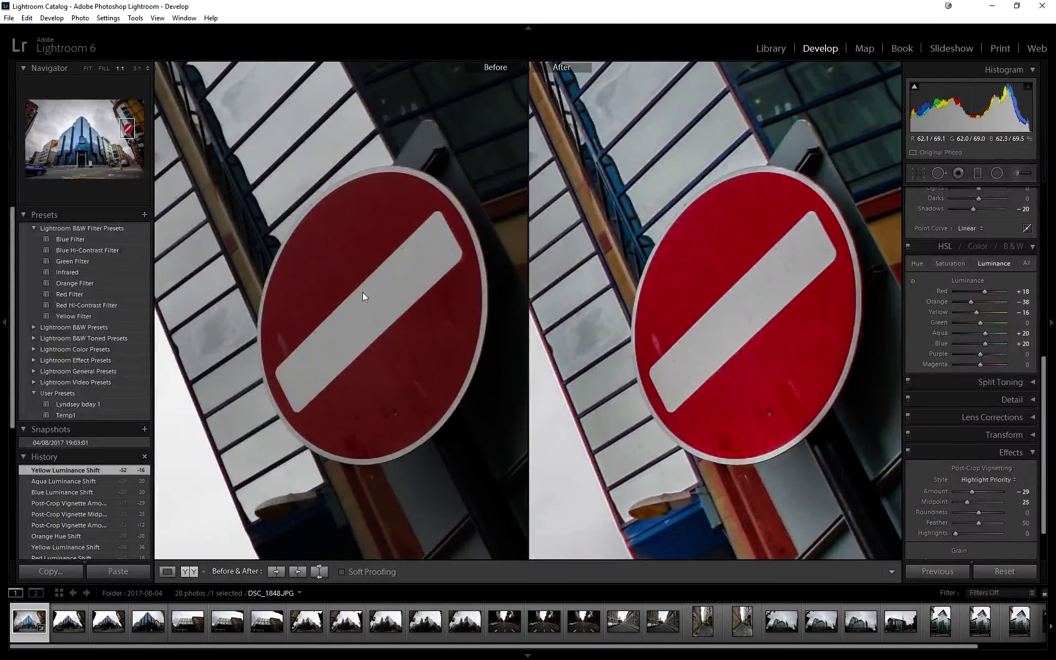
click(362, 292)
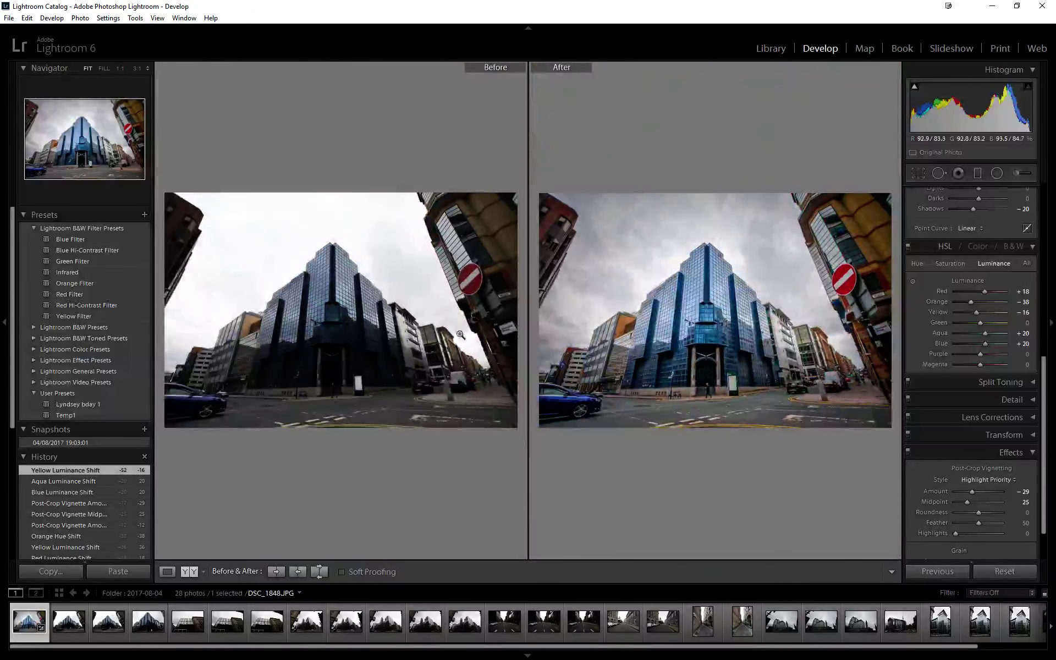
click(178, 400)
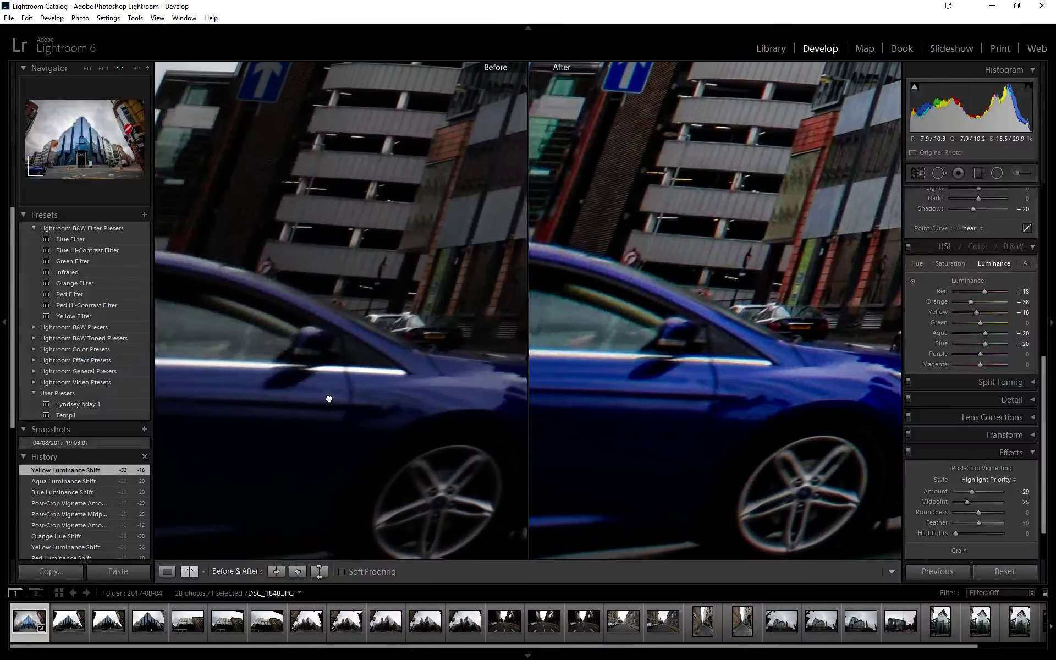
drag(330, 401, 233, 356)
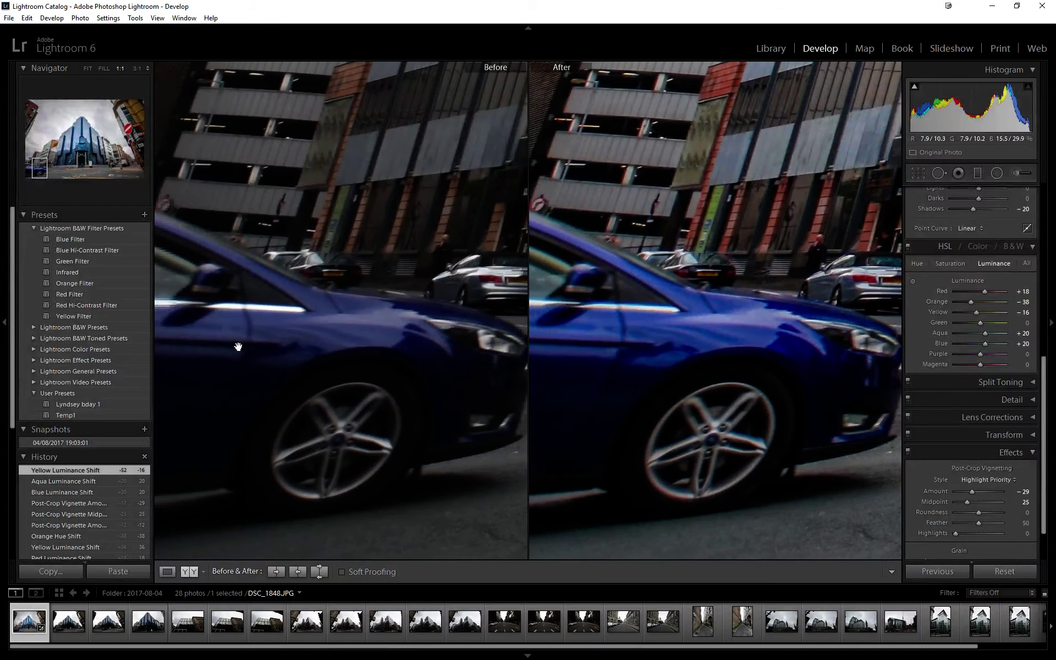
click(365, 341)
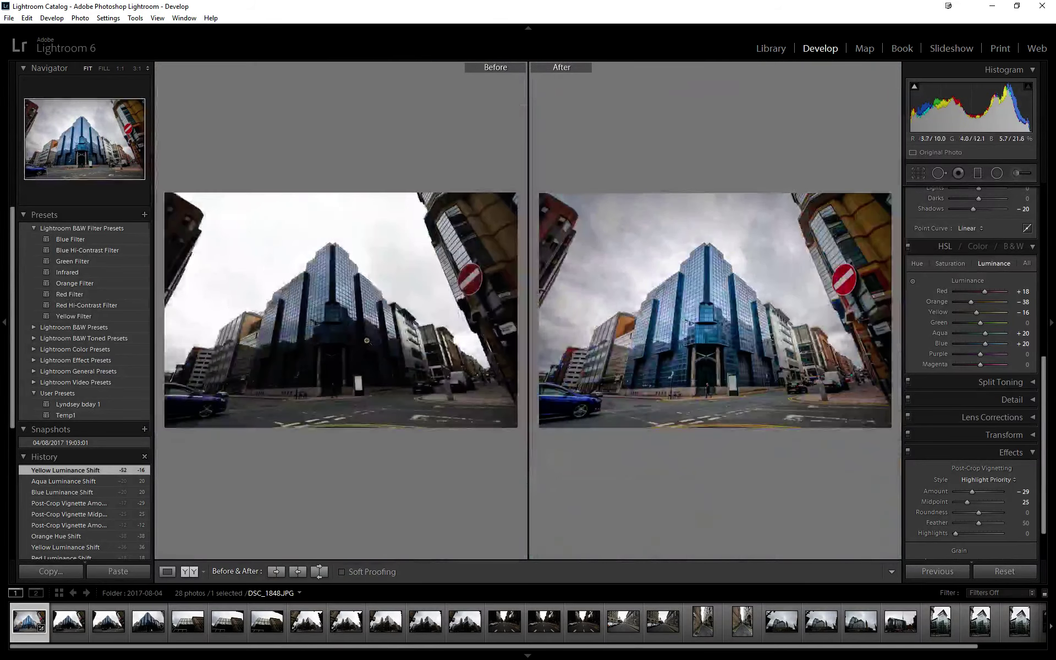